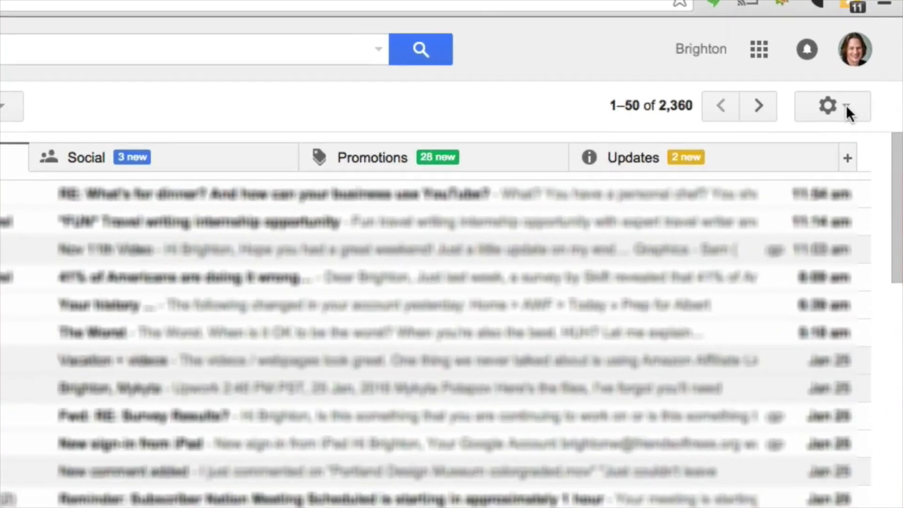
Open Gmail Settings and add an empty line below the signature's newsletter sign-up link
click(856, 112)
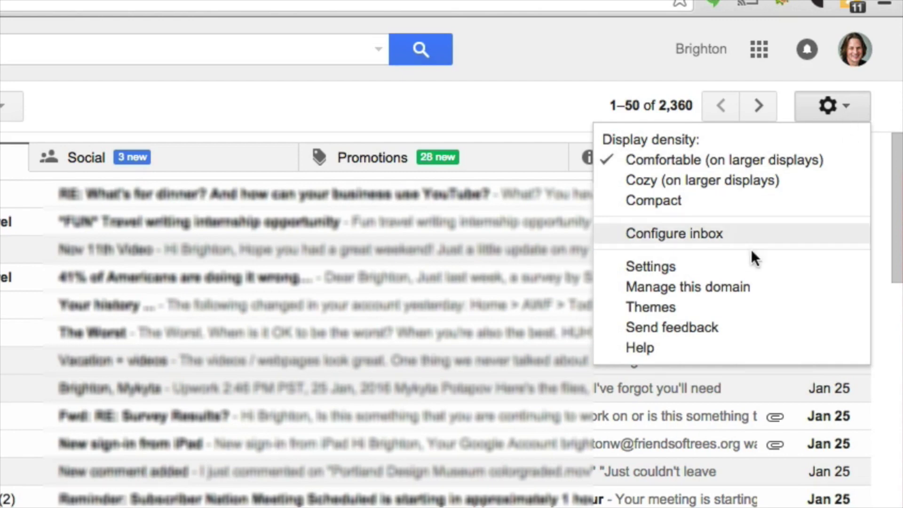
click(651, 267)
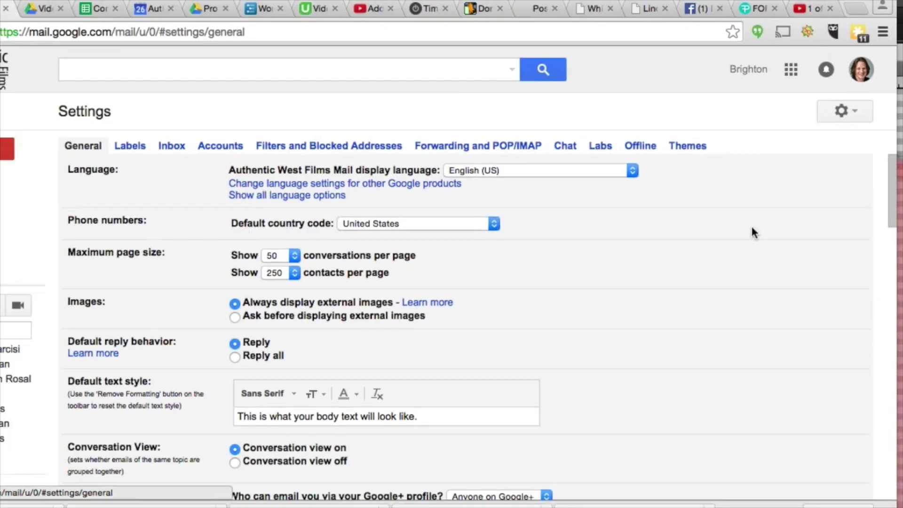
scroll(658, 262, down, 15)
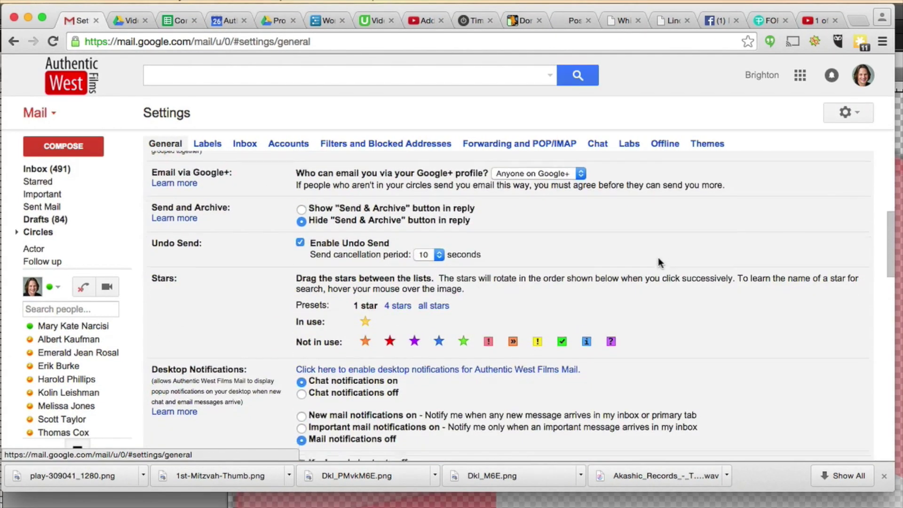
scroll(658, 257, down, 3)
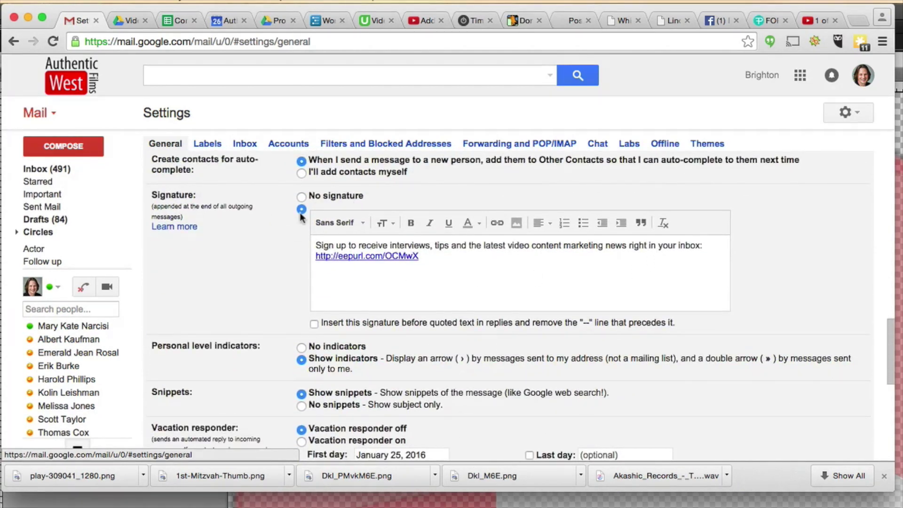
click(454, 260)
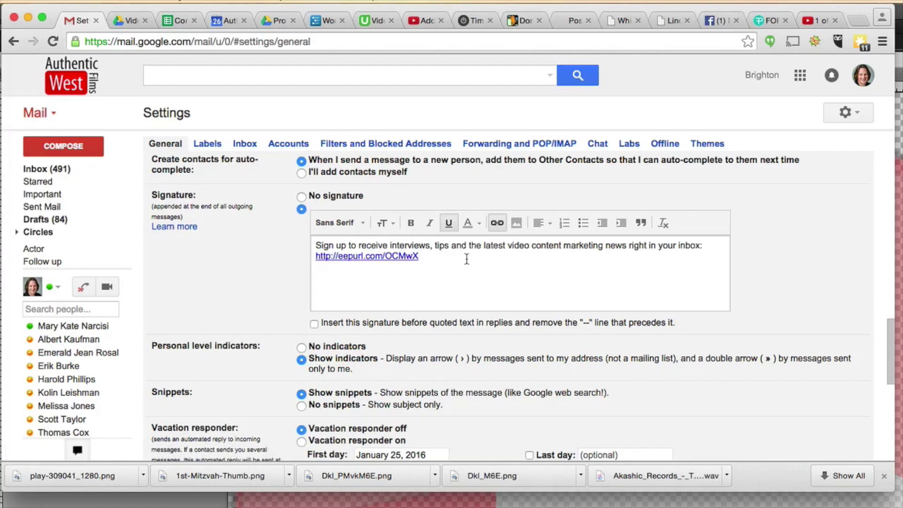
key(Return)
key(Return)
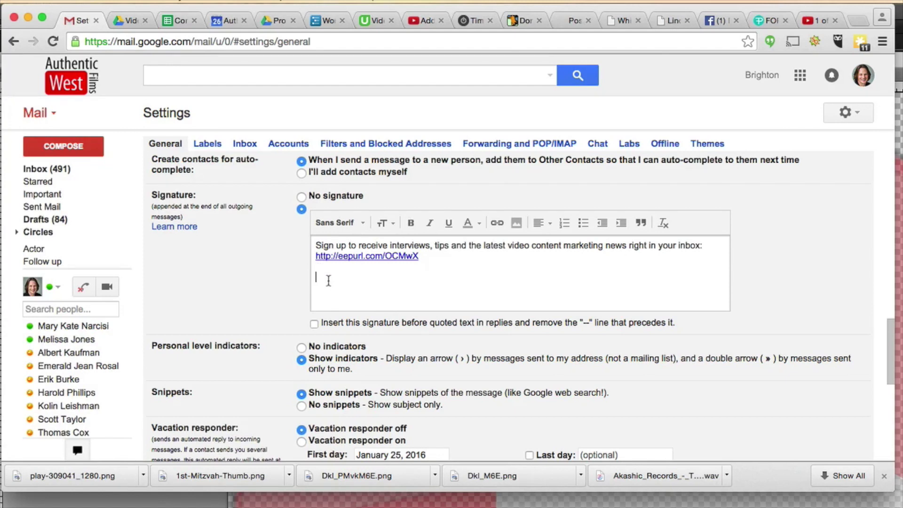
Start inserting an image into the signature, choosing the Upload option
click(516, 224)
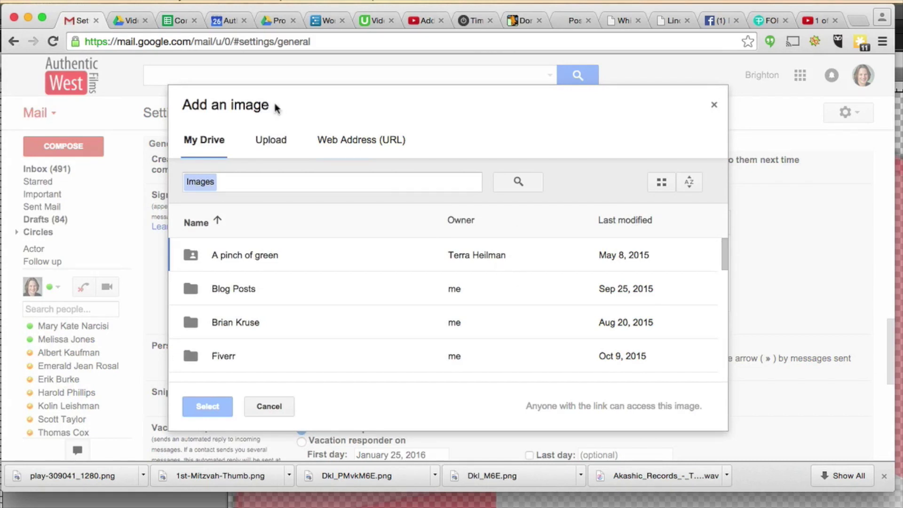
click(266, 142)
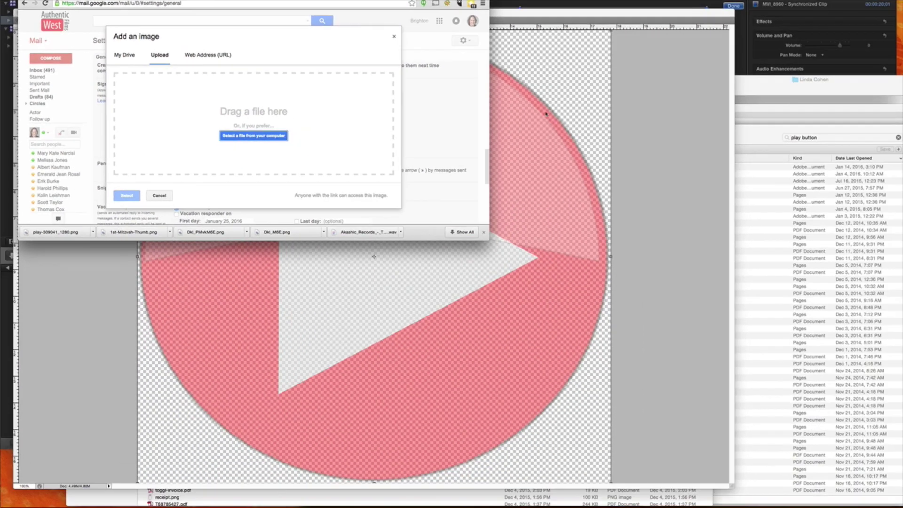
Duplicate the play button's Layer 0 into Gmail Signature Video.png as Layer 1
key(super+h)
click(71, 20)
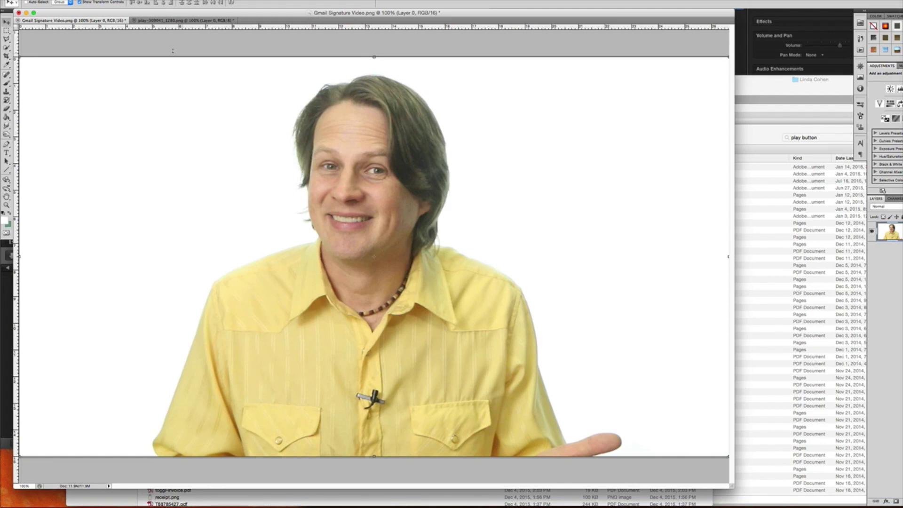
click(169, 21)
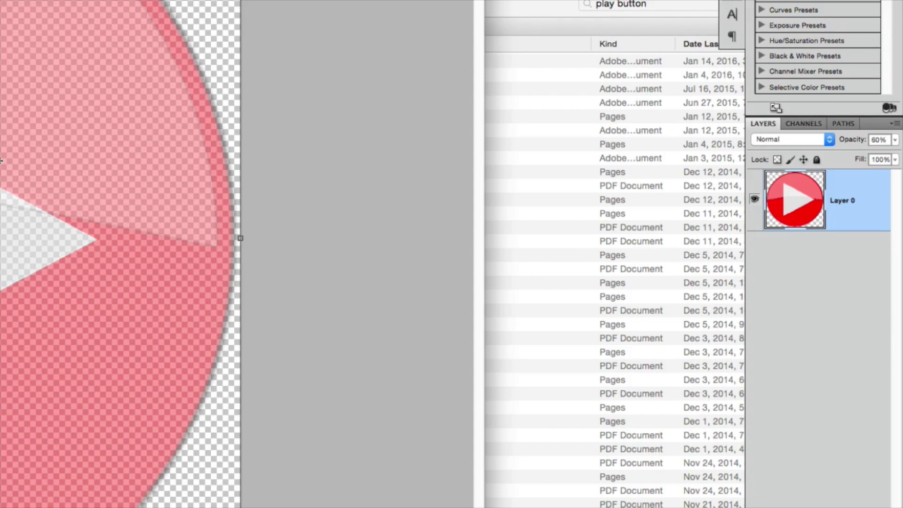
right_click(840, 202)
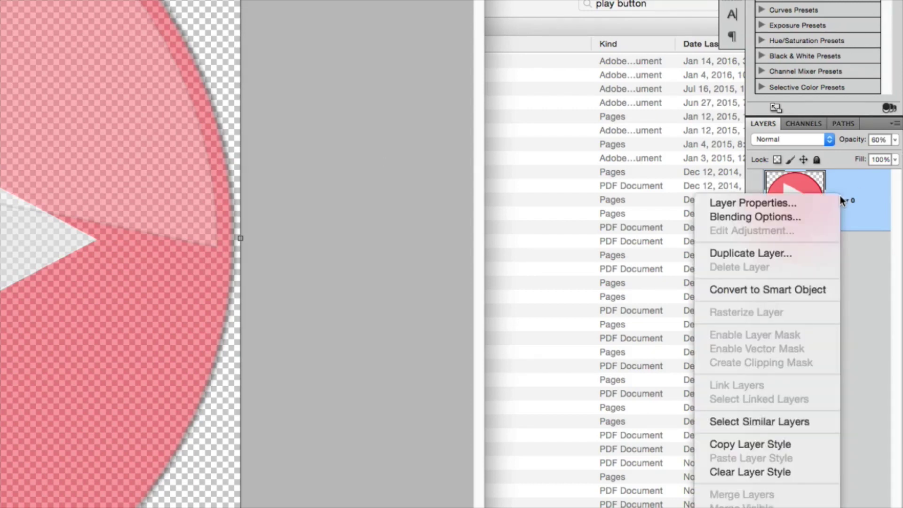
click(788, 254)
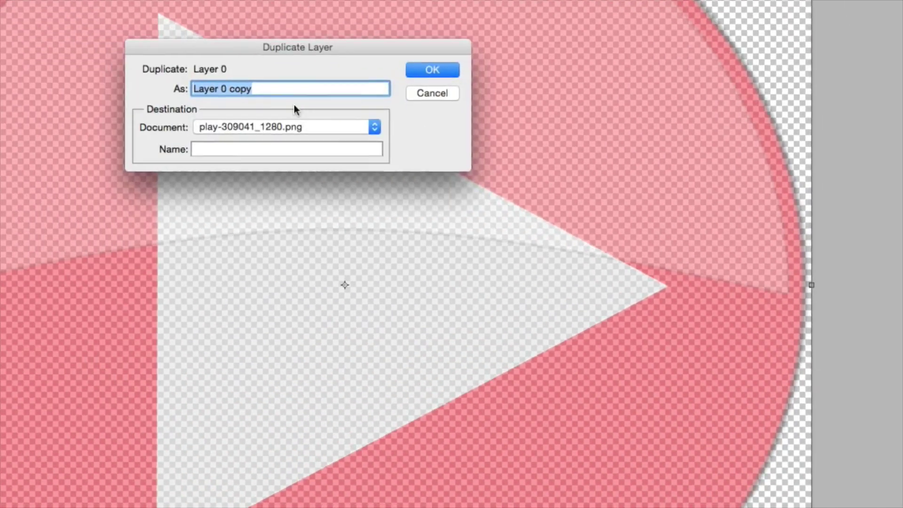
click(374, 128)
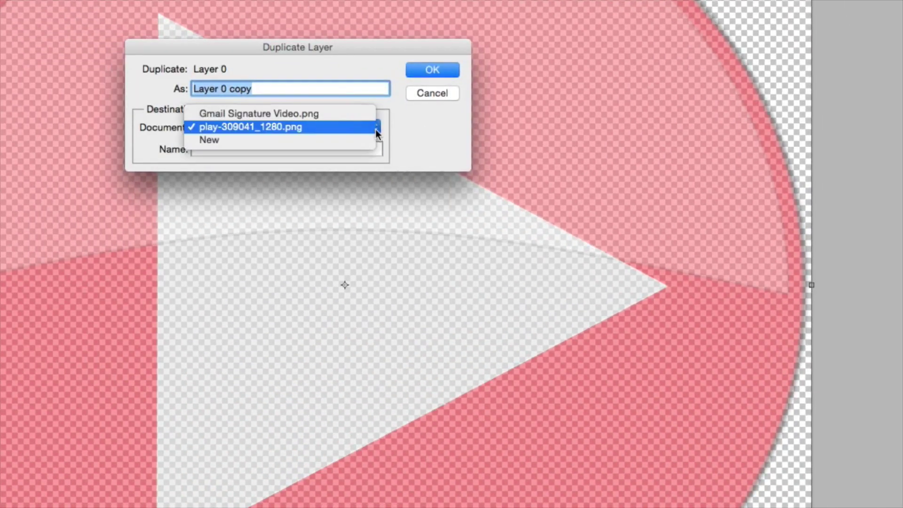
click(300, 114)
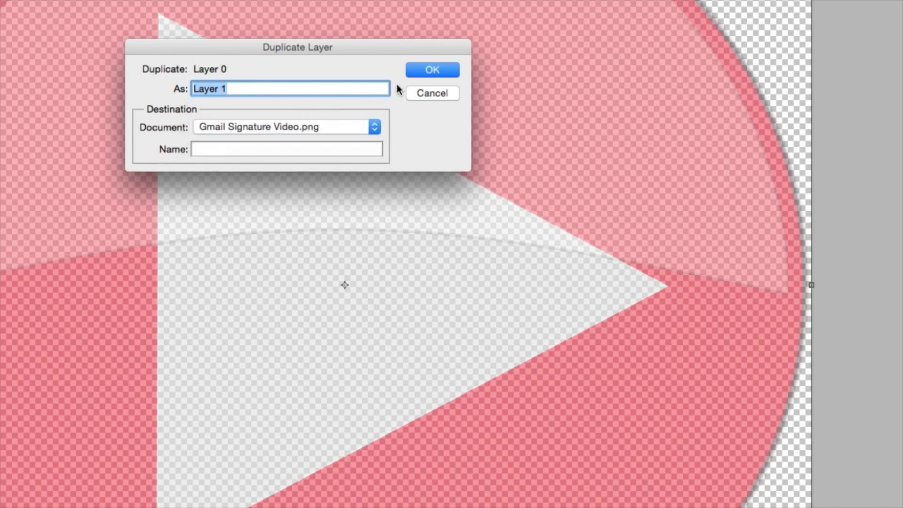
click(424, 71)
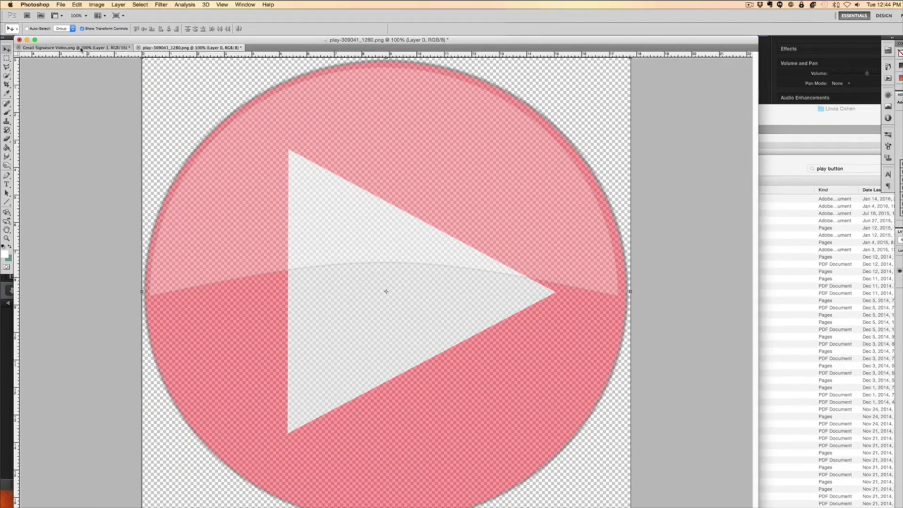
Scale down the red play button and place it just right of the presenter's face
click(81, 49)
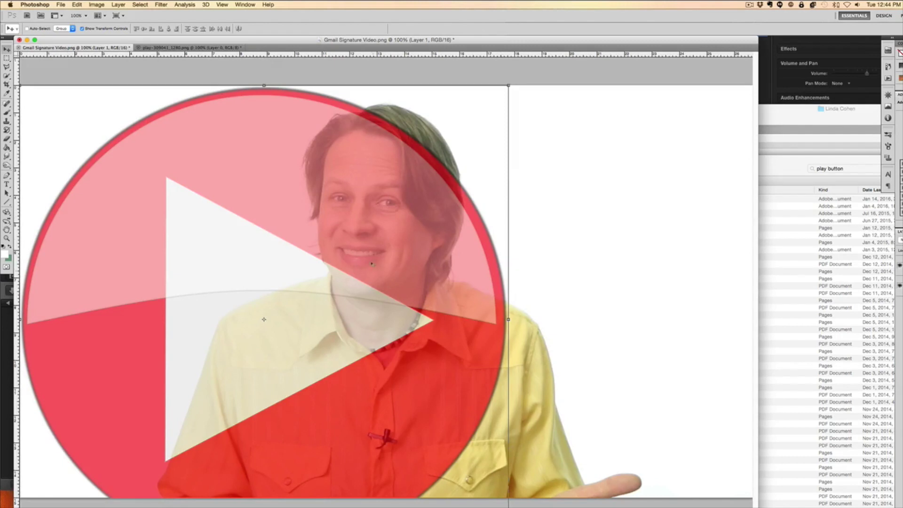
drag(508, 86, 218, 343)
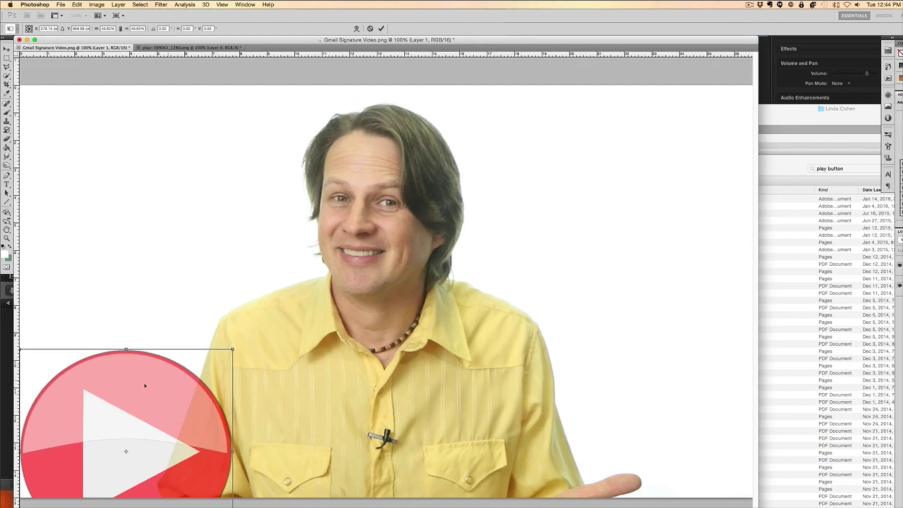
drag(145, 385, 406, 202)
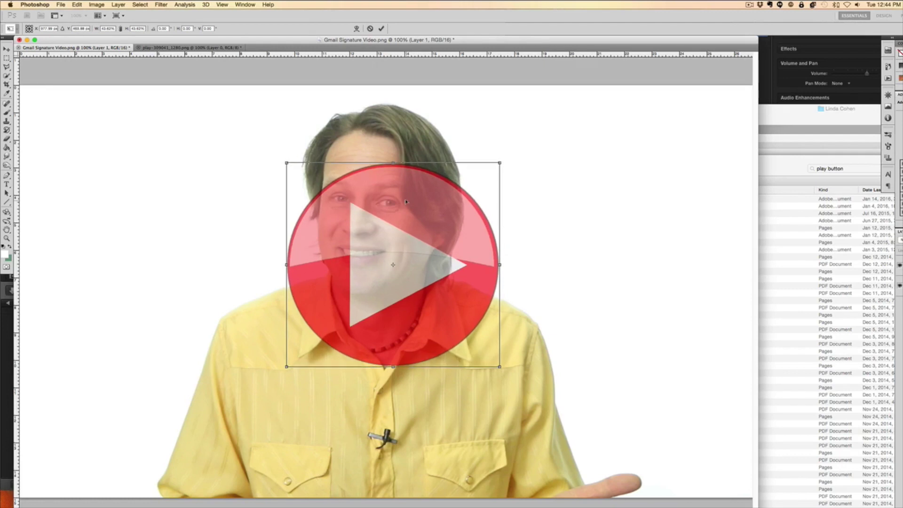
drag(406, 201, 540, 198)
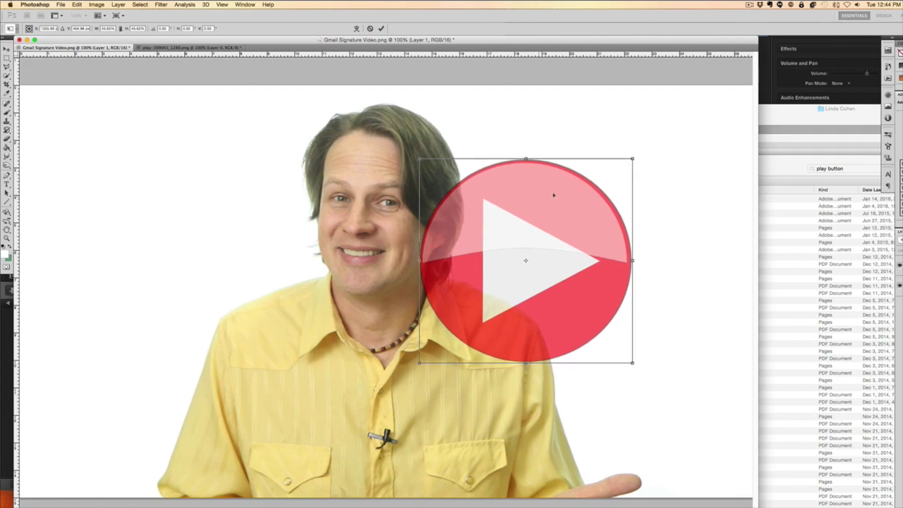
drag(633, 159, 580, 208)
drag(499, 267, 512, 242)
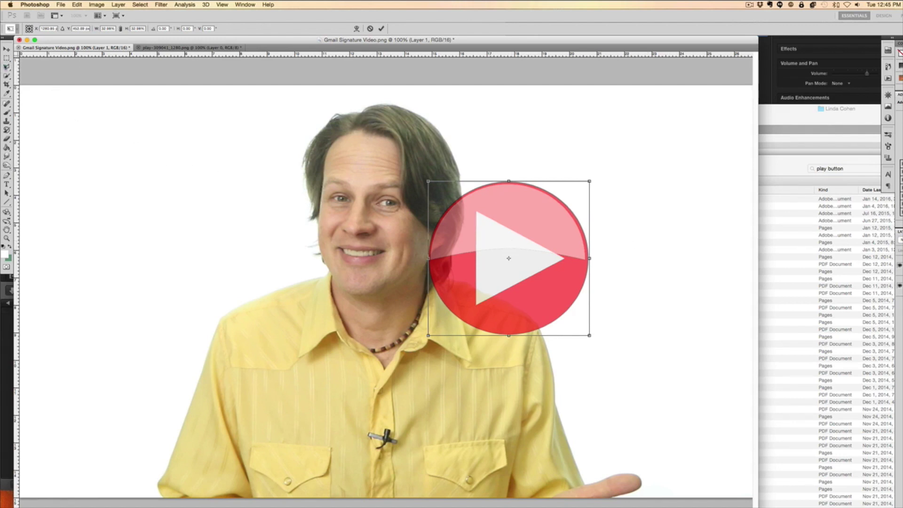
click(7, 58)
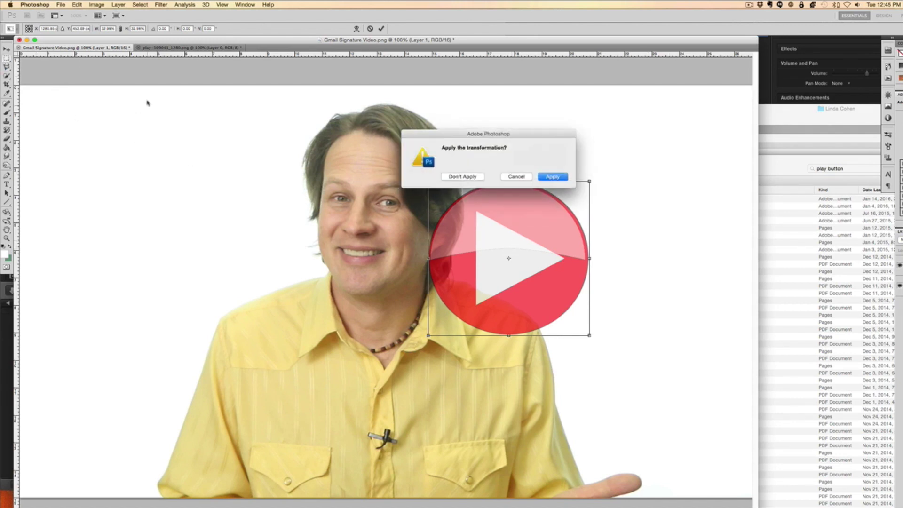
click(561, 178)
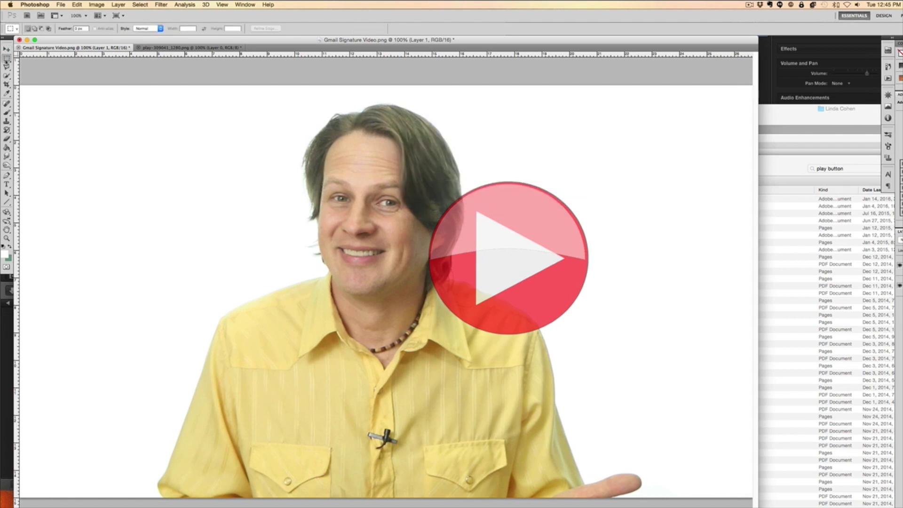
Crop the thumbnail to a marked rectangle with Image > Crop
drag(141, 81, 767, 424)
click(96, 5)
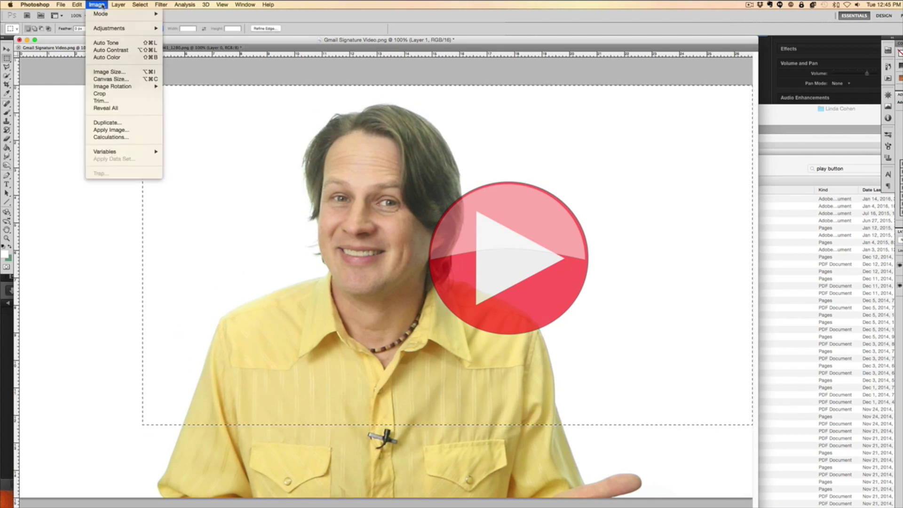
click(124, 94)
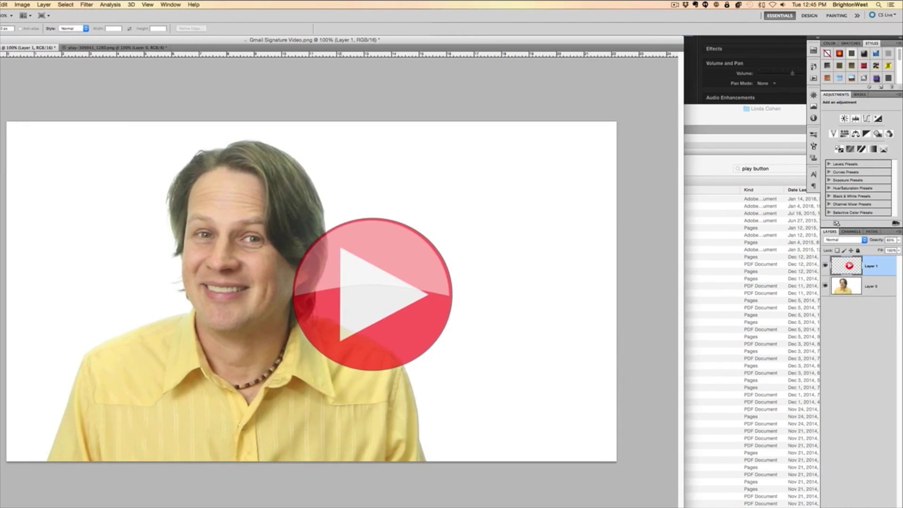
Nudge the play button slightly left with the Move tool, then deselect it
key(v)
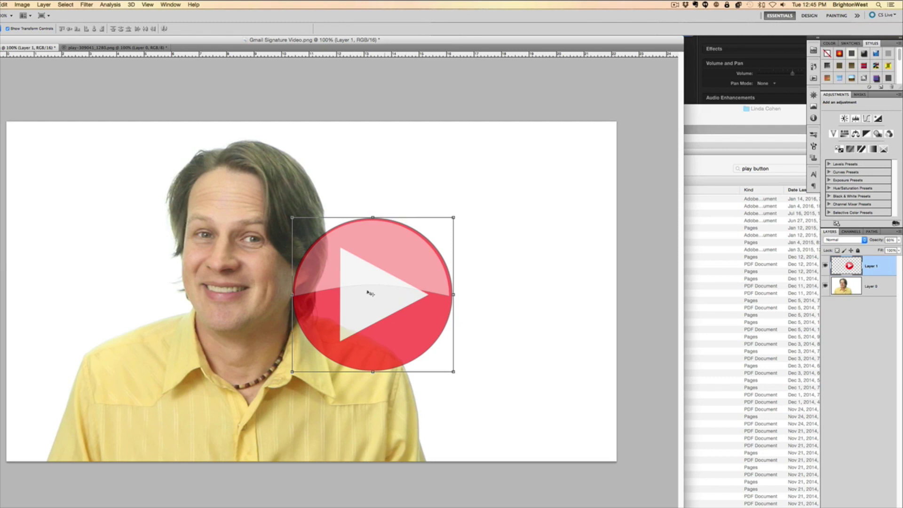
drag(391, 301, 375, 299)
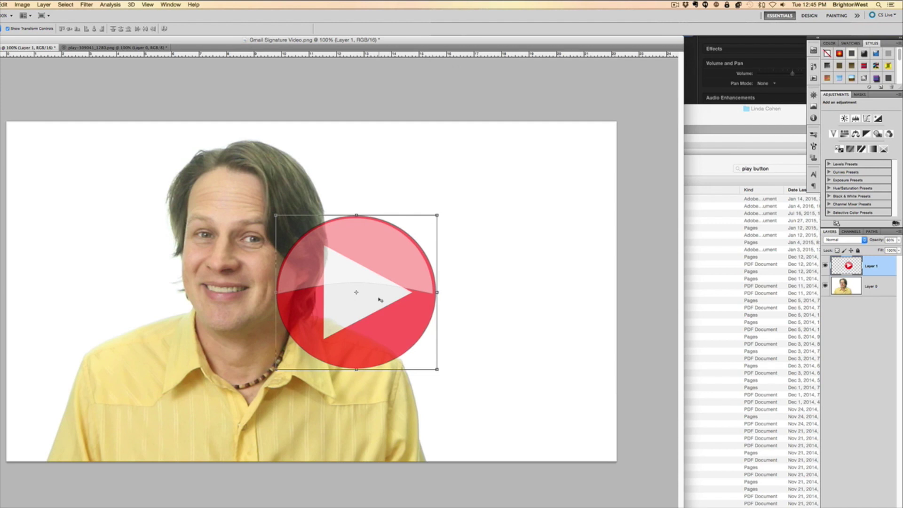
click(840, 330)
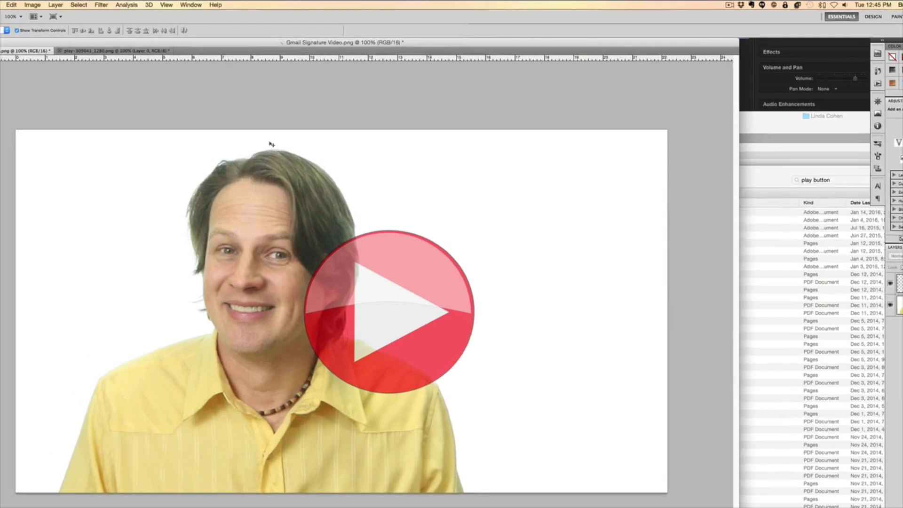
Export a 300 px wide PNG web copy named Gmail-Signature-Video.png via Save for Web
click(42, 5)
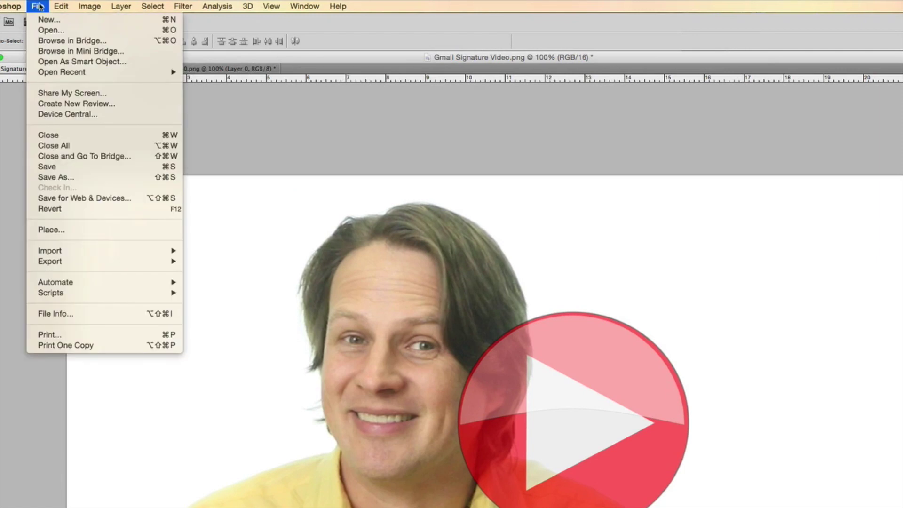
click(82, 198)
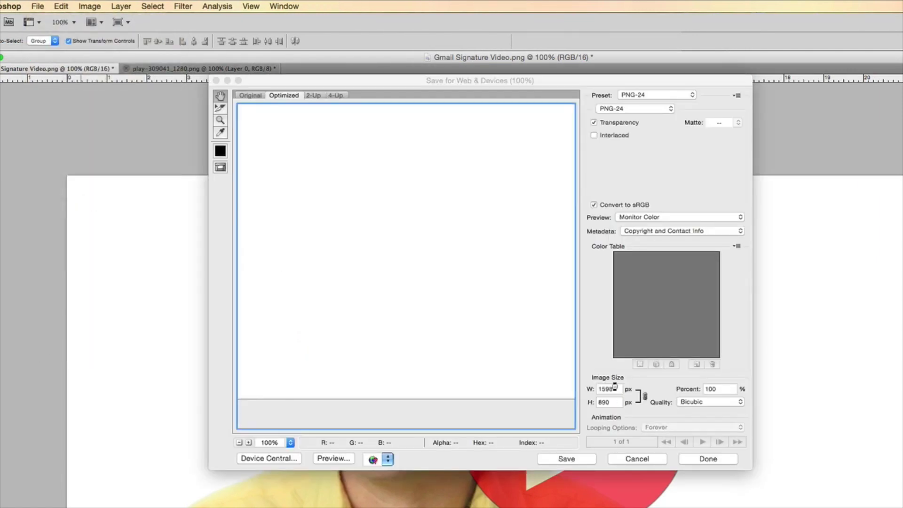
double_click(611, 388)
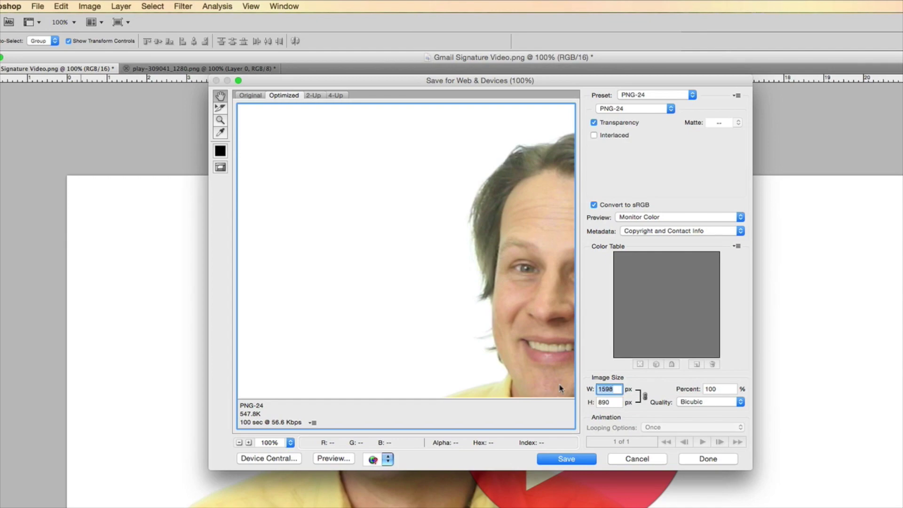
text(300)
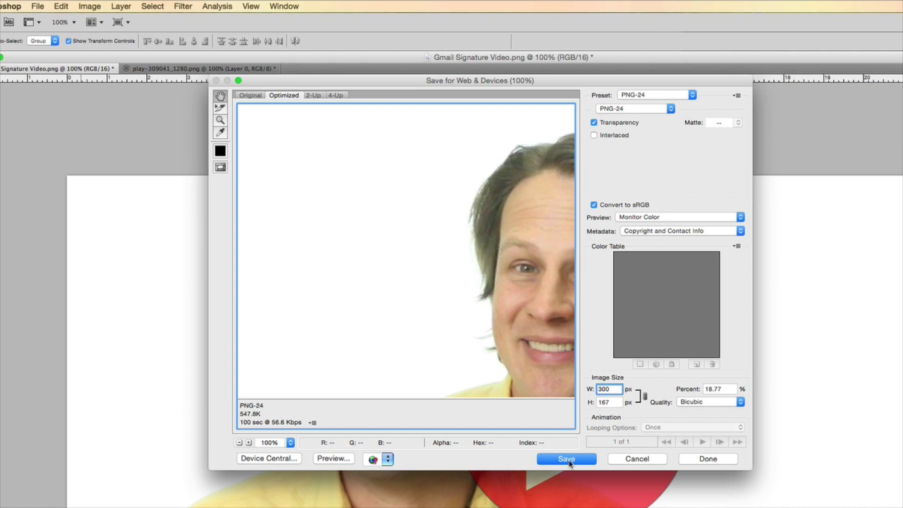
click(567, 458)
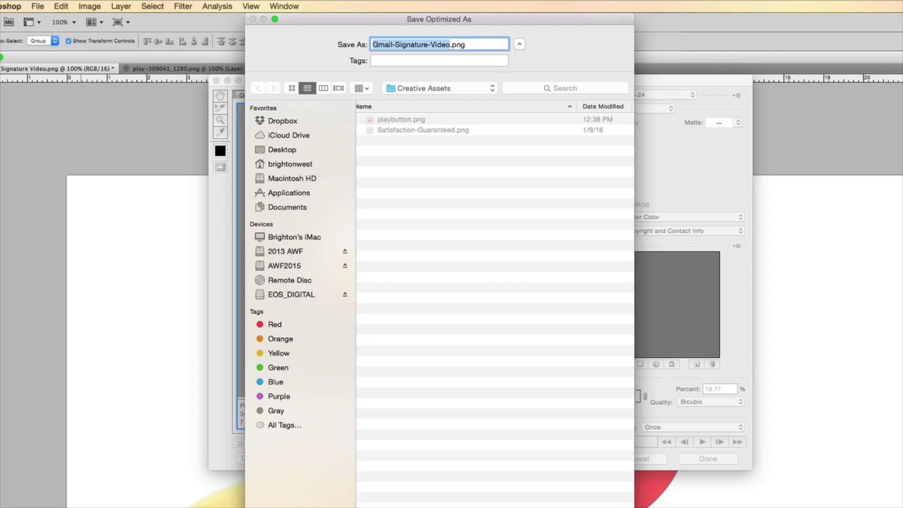
key(Return)
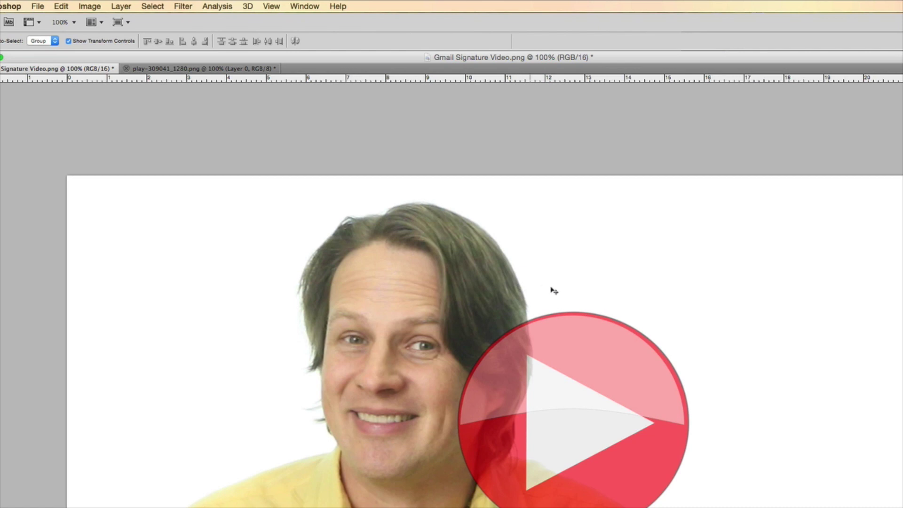
Upload Gmail-Signature-Video.png from Creative Assets into the signature below the sign-up link
key(super+Tab)
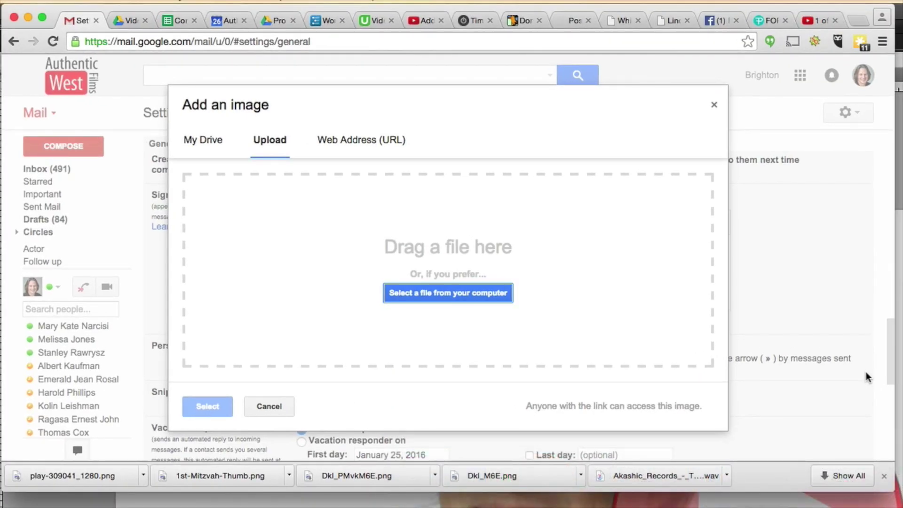
click(436, 294)
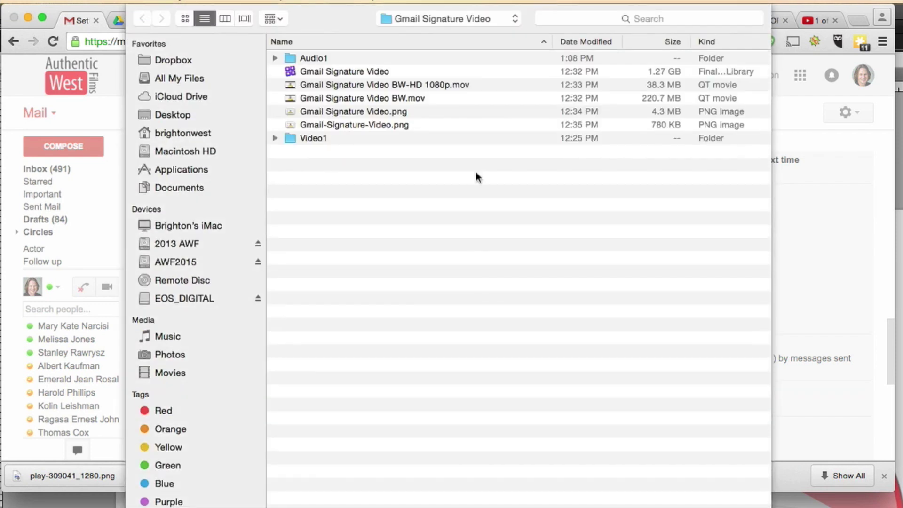
click(419, 21)
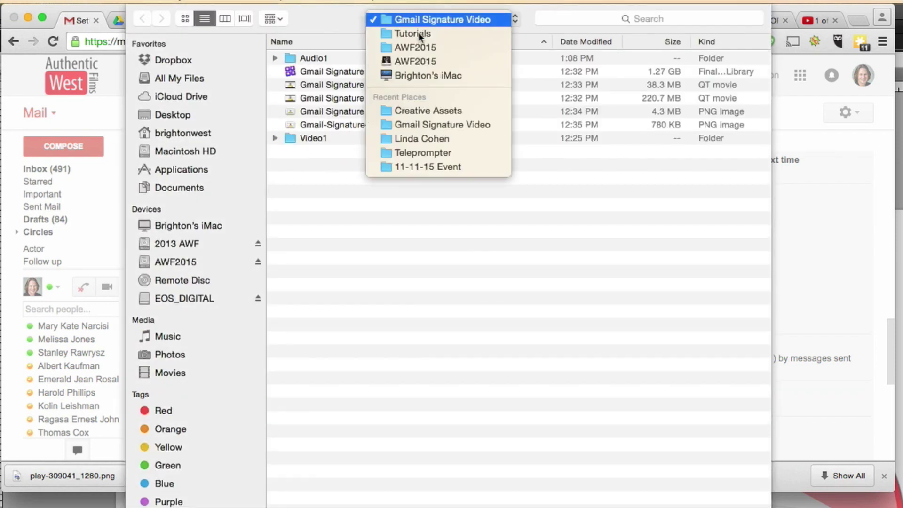
click(439, 117)
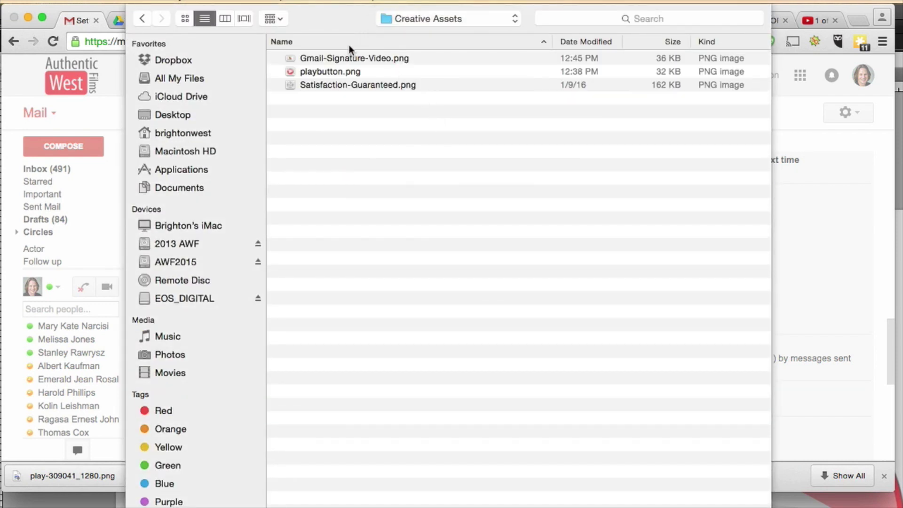
double_click(320, 58)
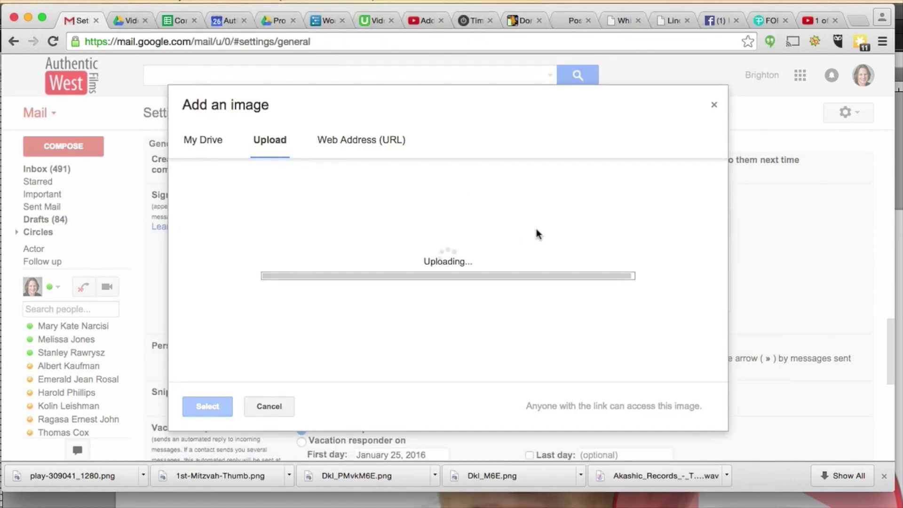
scroll(782, 355, down, 2)
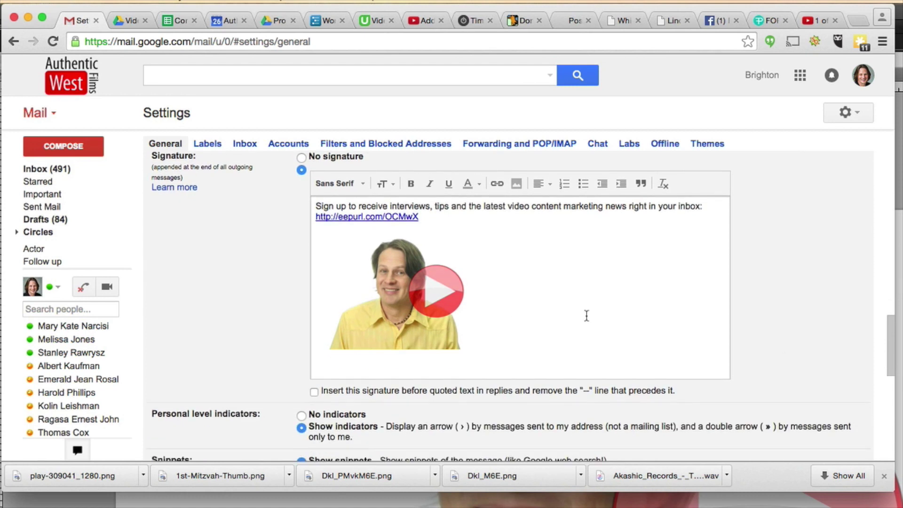
scroll(532, 280, down, 1)
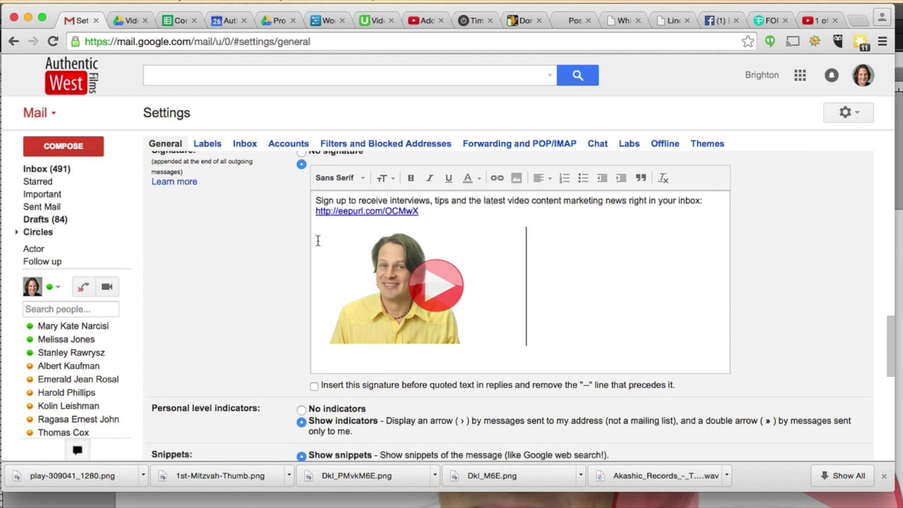
scroll(520, 372, down, 1)
scroll(548, 329, down, 1)
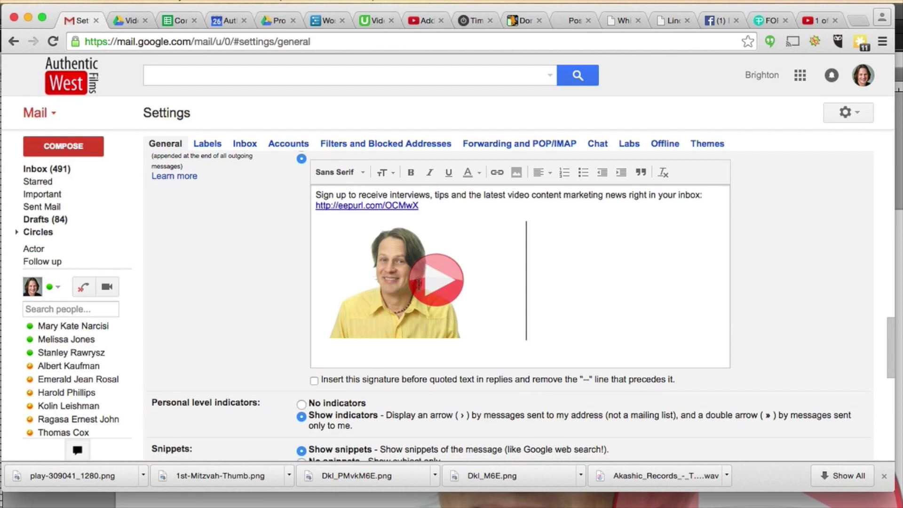
Select the signature thumbnail, make it a link, and open Edit Link for its address
click(468, 283)
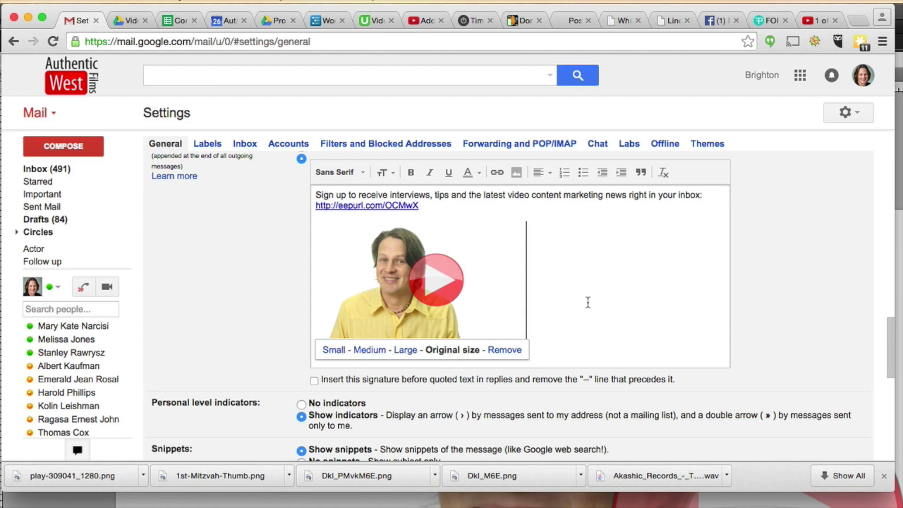
click(566, 287)
drag(542, 284, 381, 284)
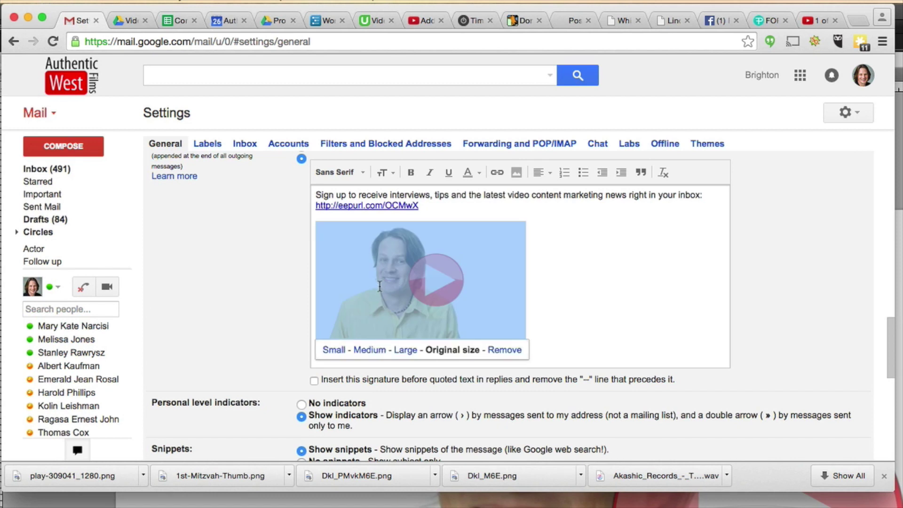
click(496, 173)
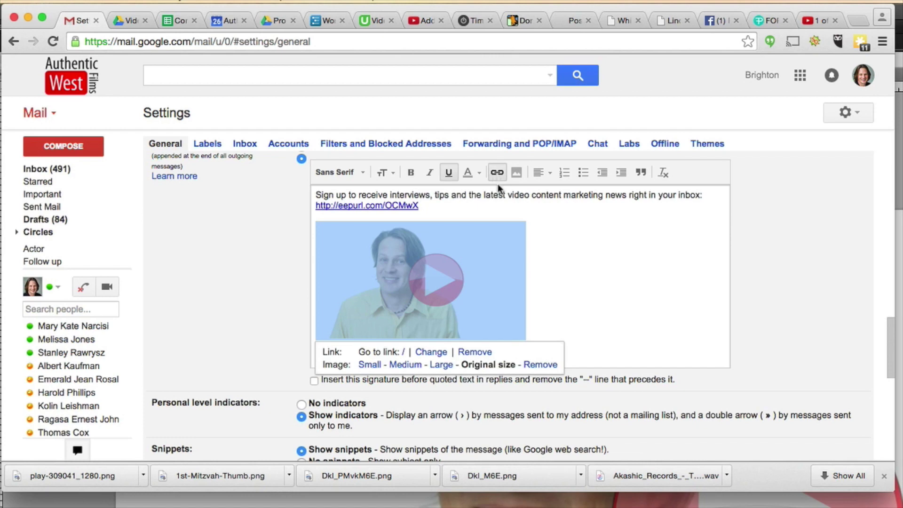
click(430, 352)
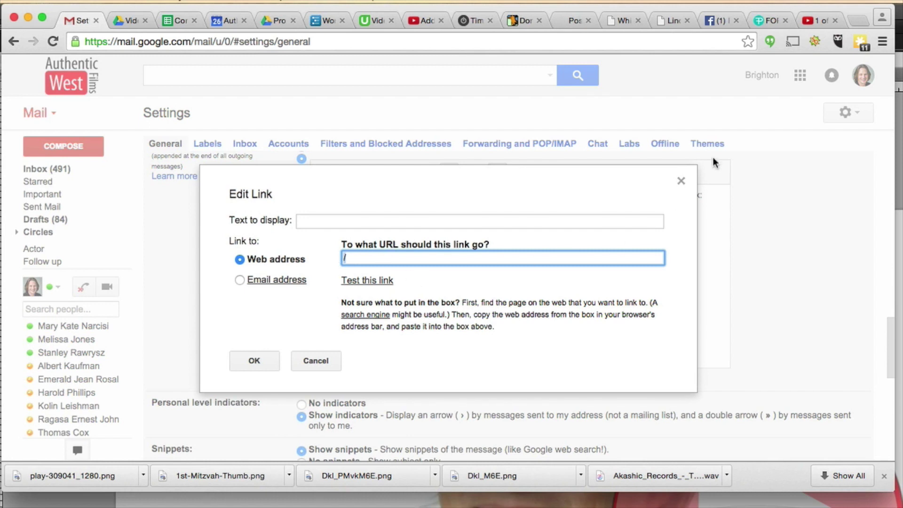
Select the video's short share URL on YouTube, then return to the video details
click(825, 20)
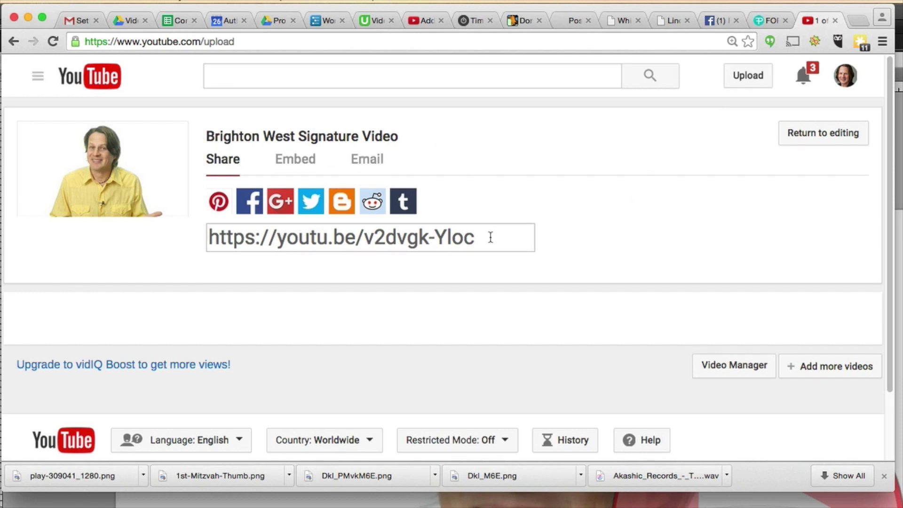
drag(496, 237, 200, 232)
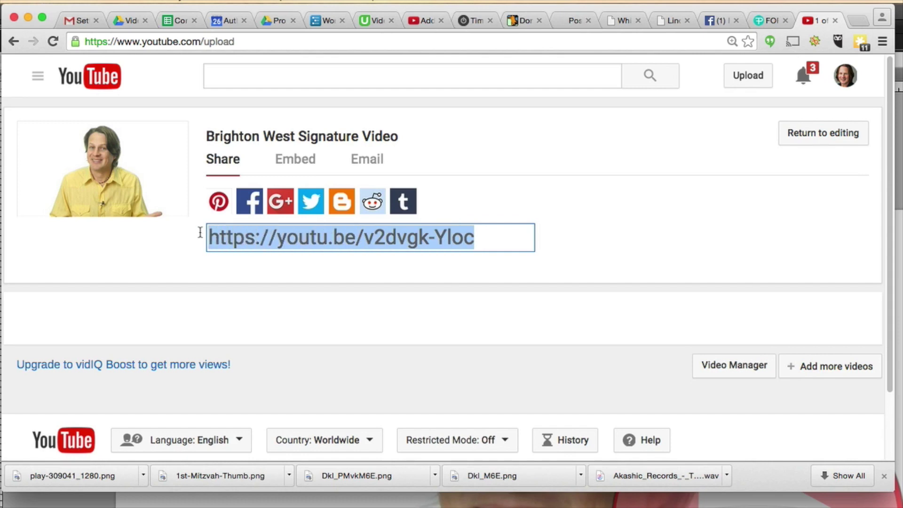
click(799, 137)
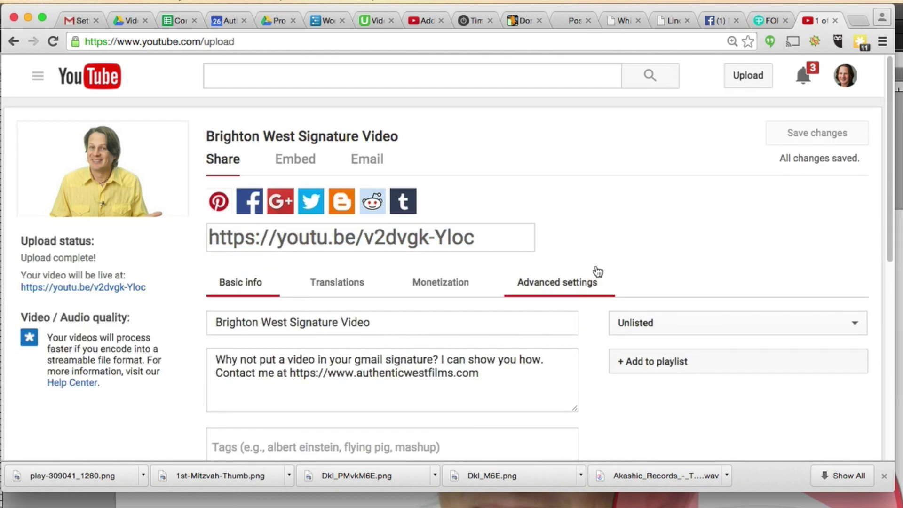
scroll(616, 226, down, 6)
scroll(619, 234, up, 4)
scroll(619, 234, down, 6)
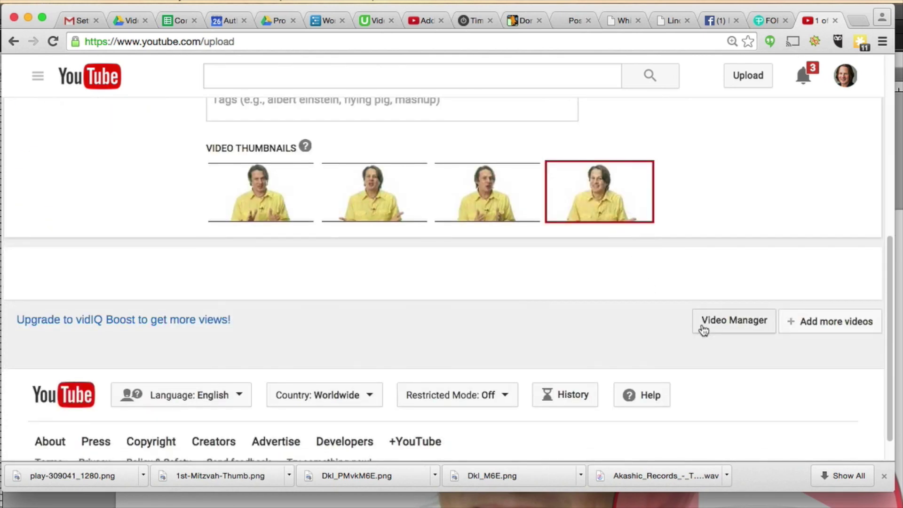
Open Brighton West Signature Video from the uploads list and copy its video URL
click(728, 329)
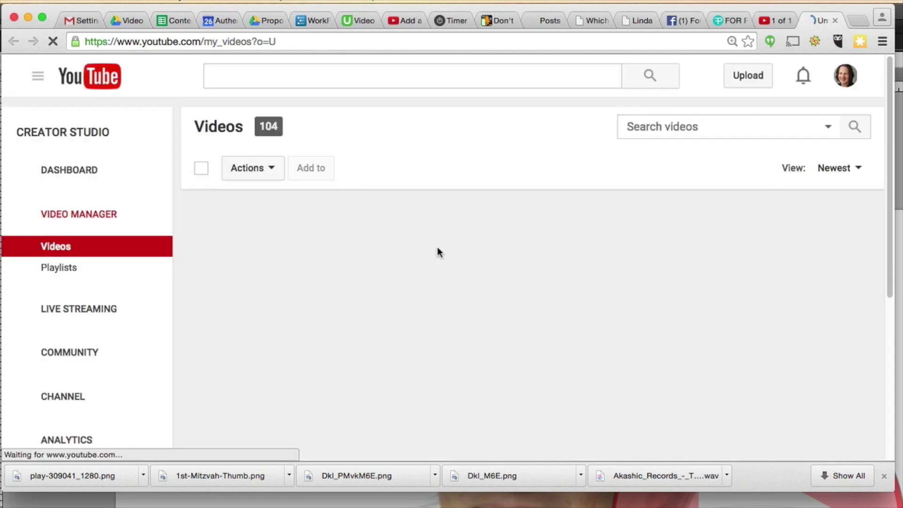
scroll(438, 252, down, 2)
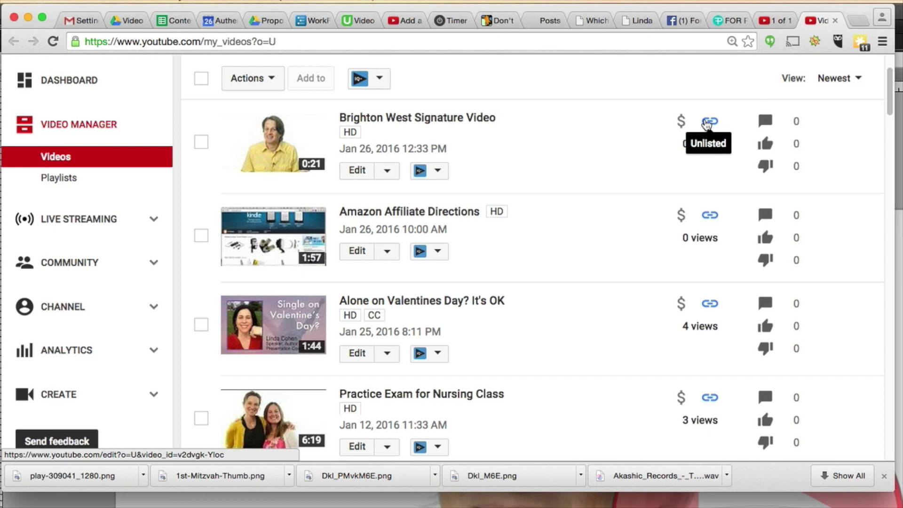
click(357, 170)
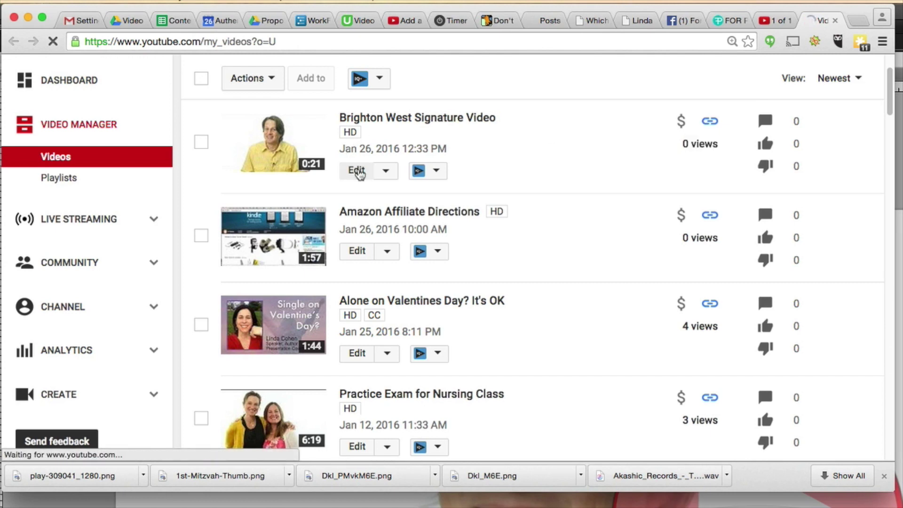
click(780, 427)
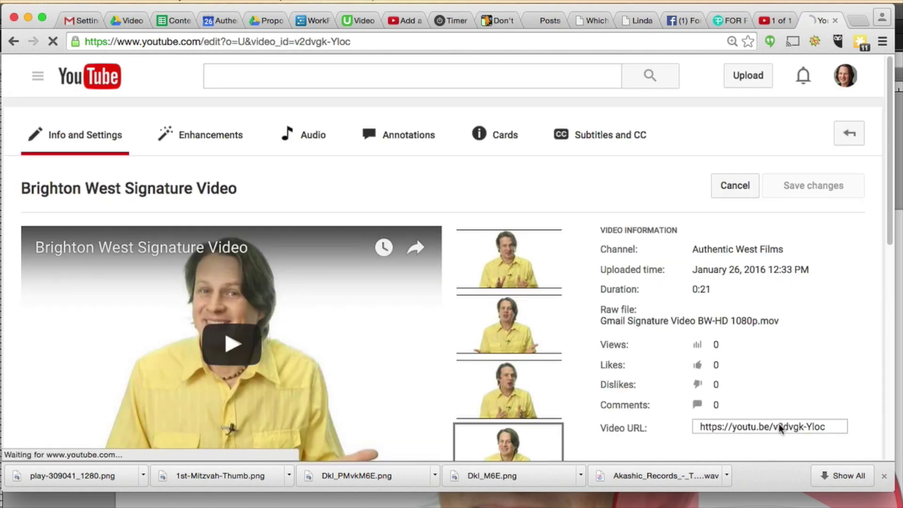
right_click(781, 426)
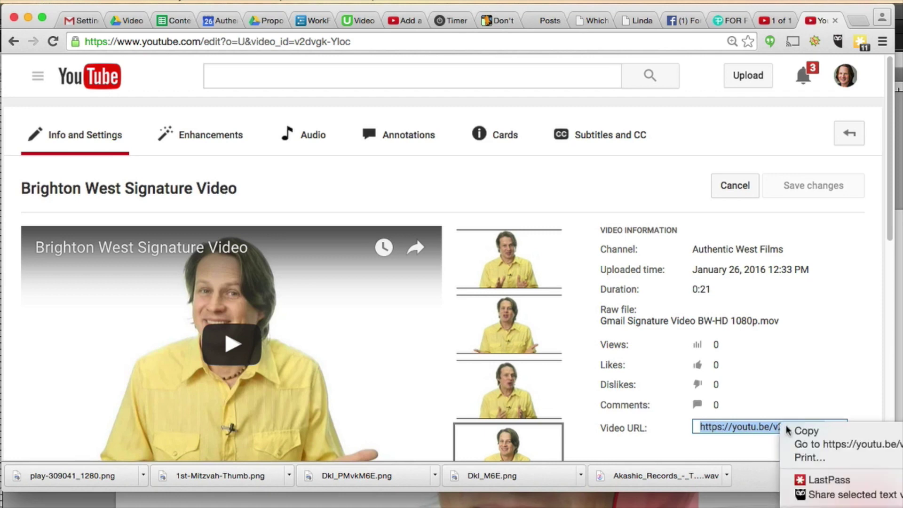
click(807, 431)
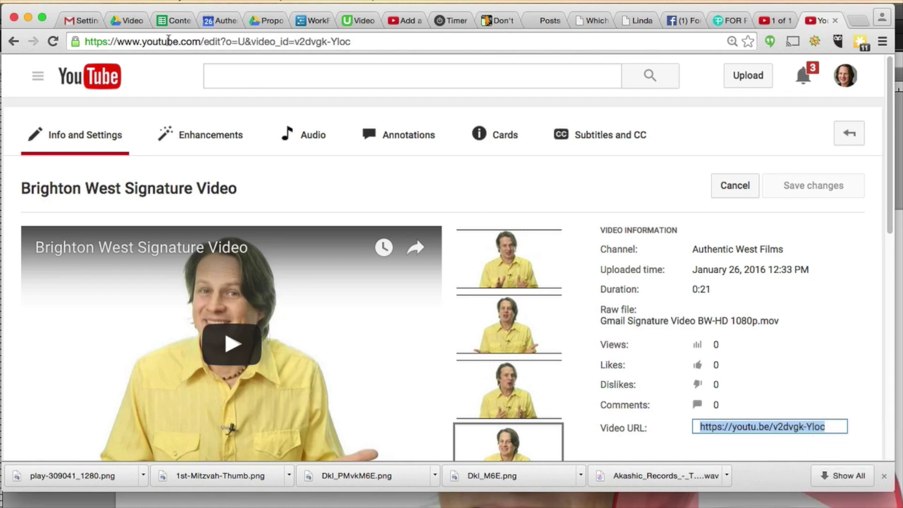
click(85, 22)
right_click(367, 252)
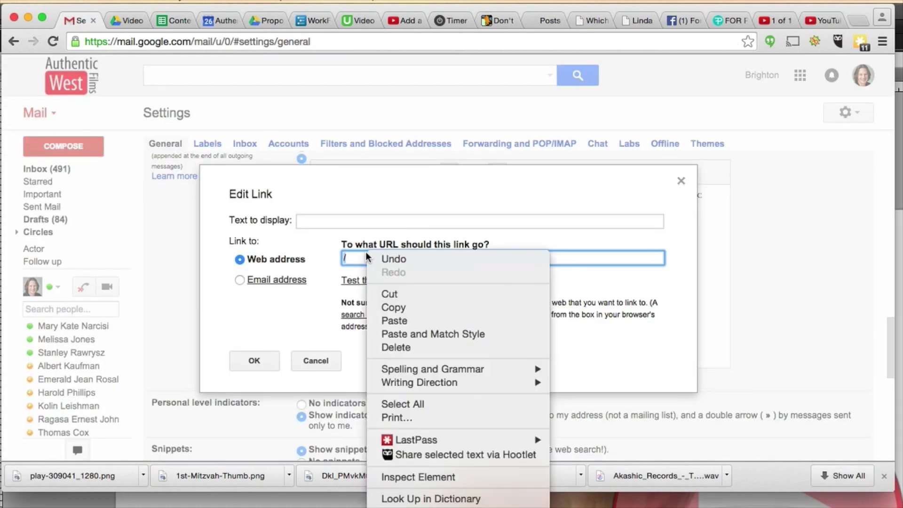
click(429, 322)
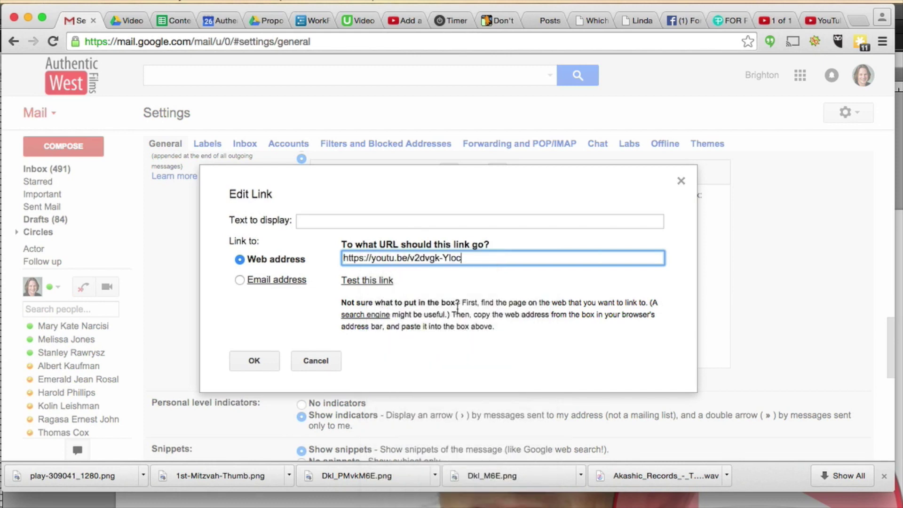
click(251, 361)
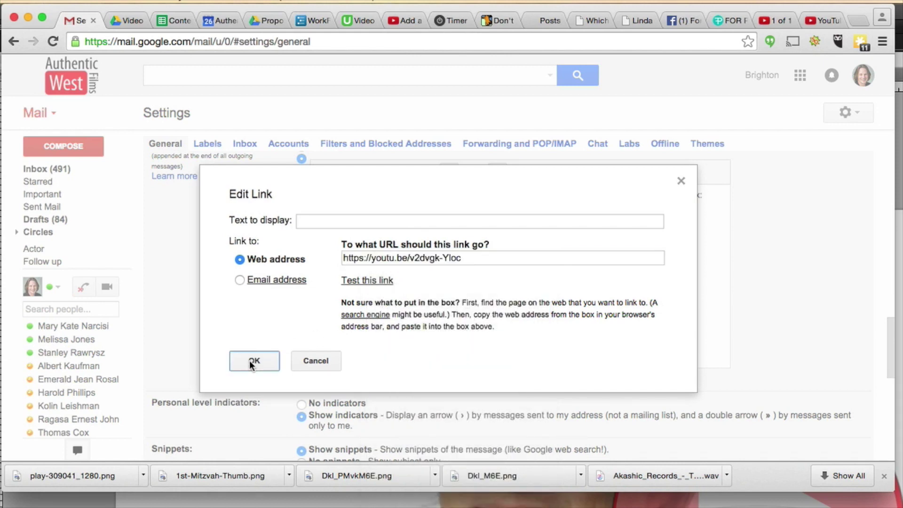
click(618, 271)
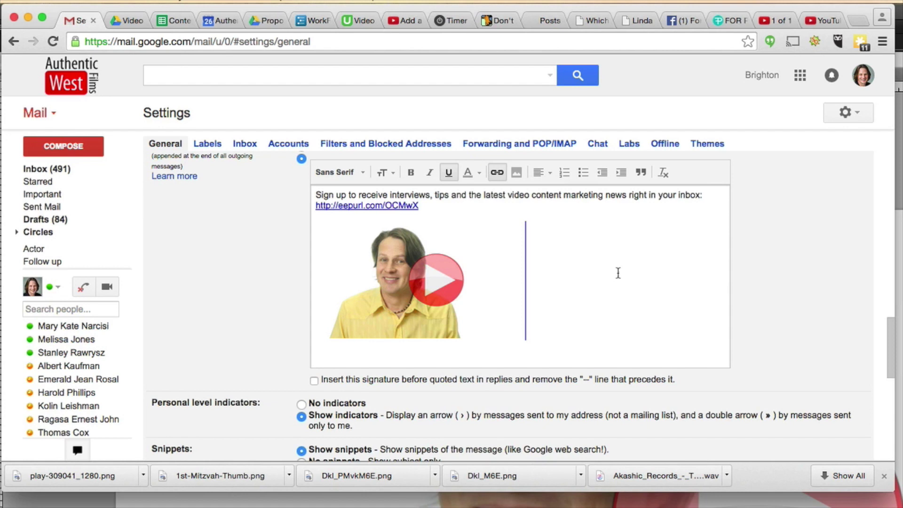
click(417, 271)
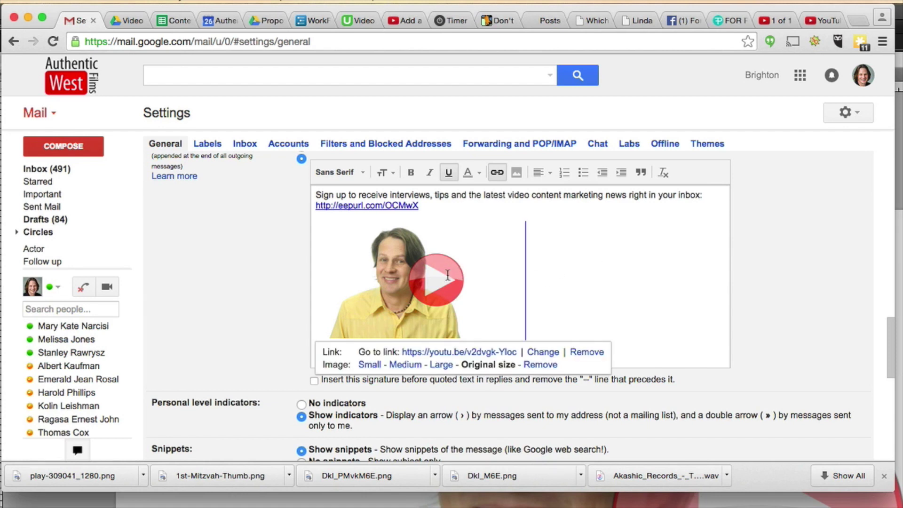
click(566, 273)
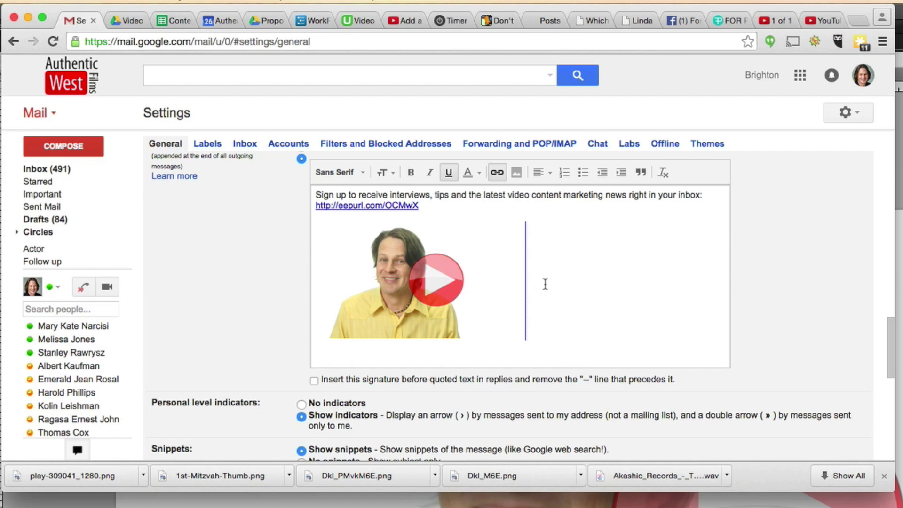
Save the updated signature with Save Changes
scroll(547, 284, down, 5)
scroll(546, 280, down, 5)
click(485, 310)
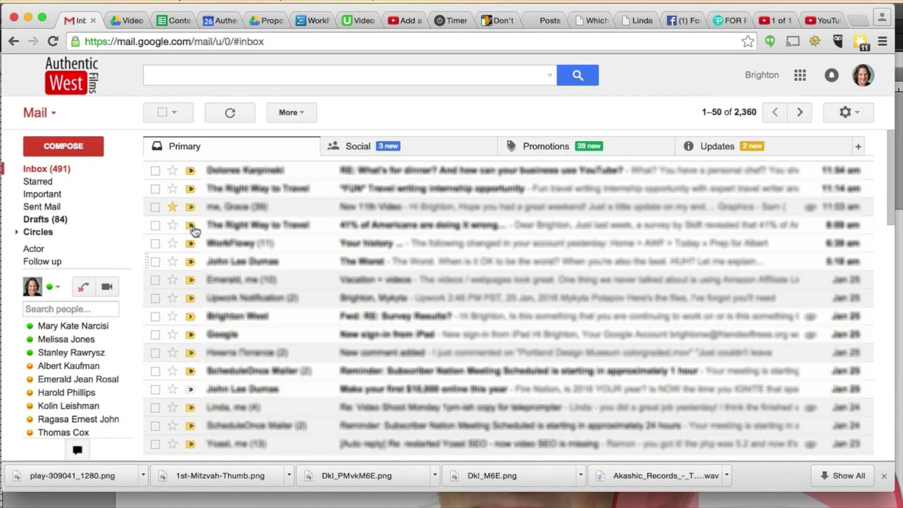
Send yourself an email with subject 'test' and refresh the inbox until it arrives
click(66, 150)
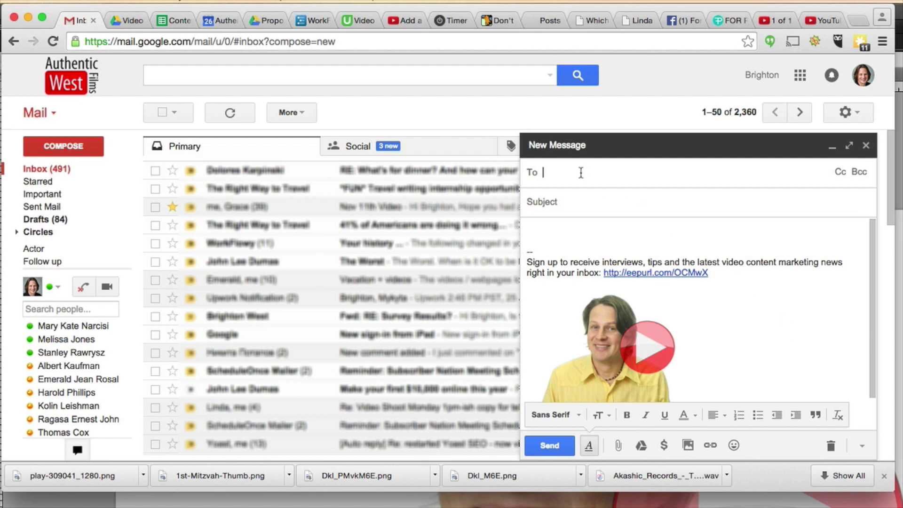
text(brighton)
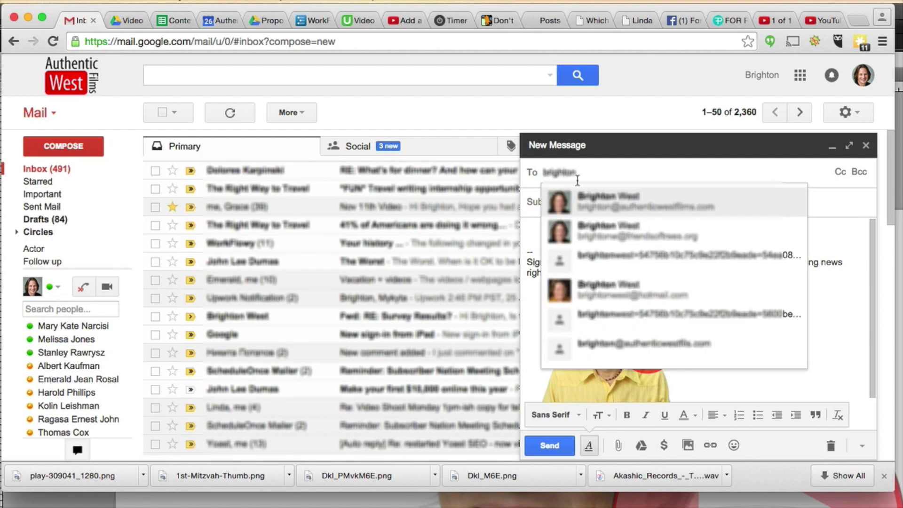
click(637, 197)
click(608, 203)
text(test)
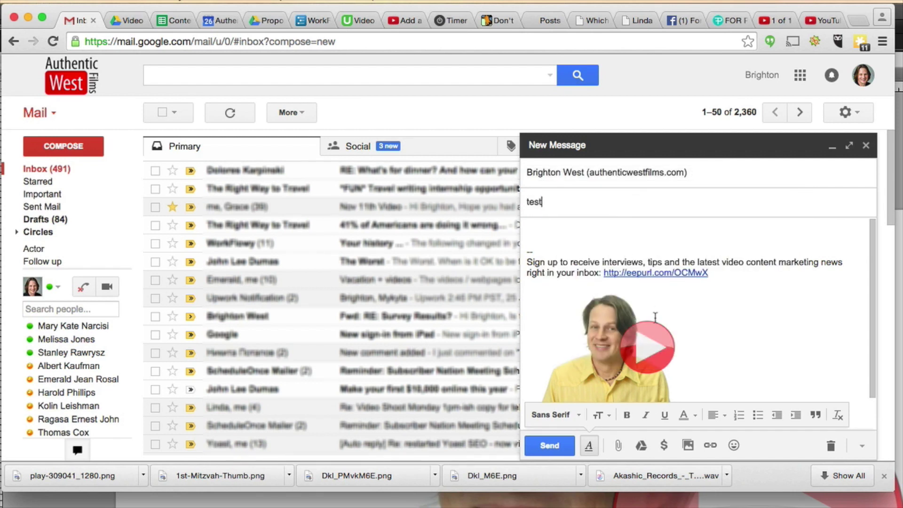
click(551, 444)
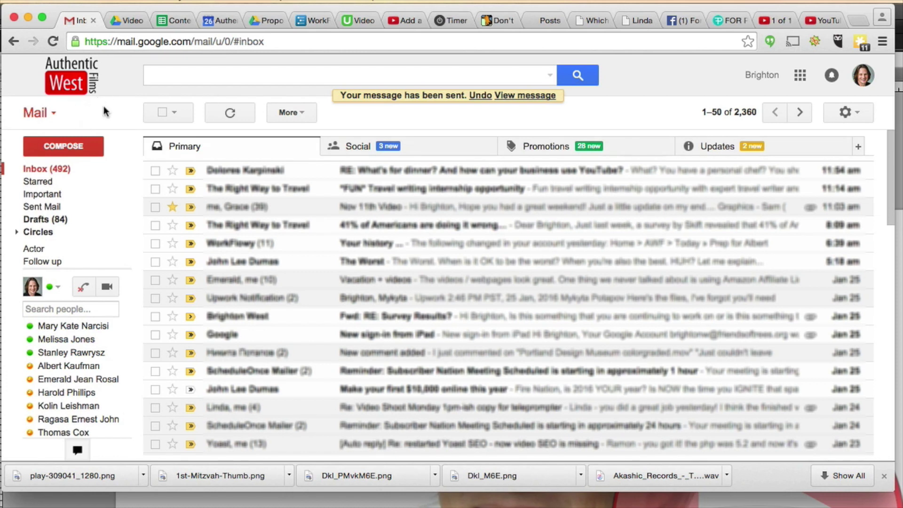
click(230, 113)
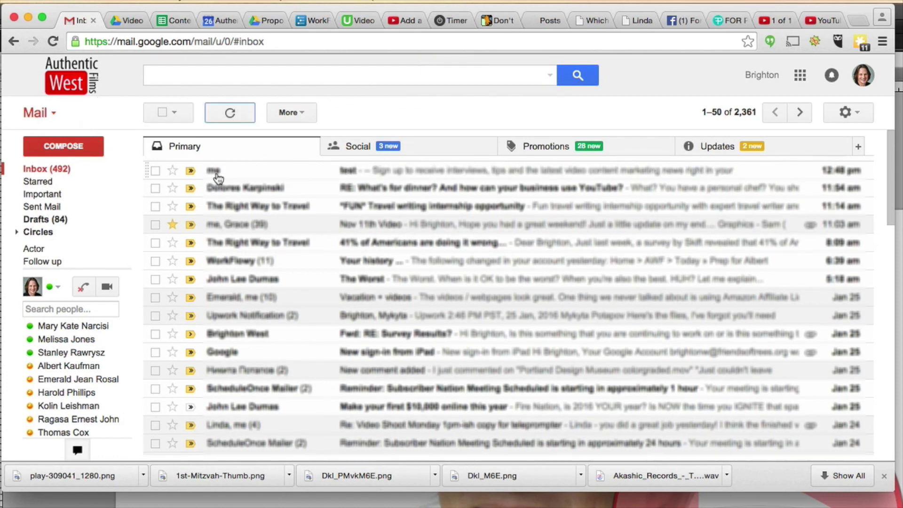
Open the 'test' email, expand its trimmed signature, and follow the thumbnail to the v2dvgk-Yloc video
click(211, 171)
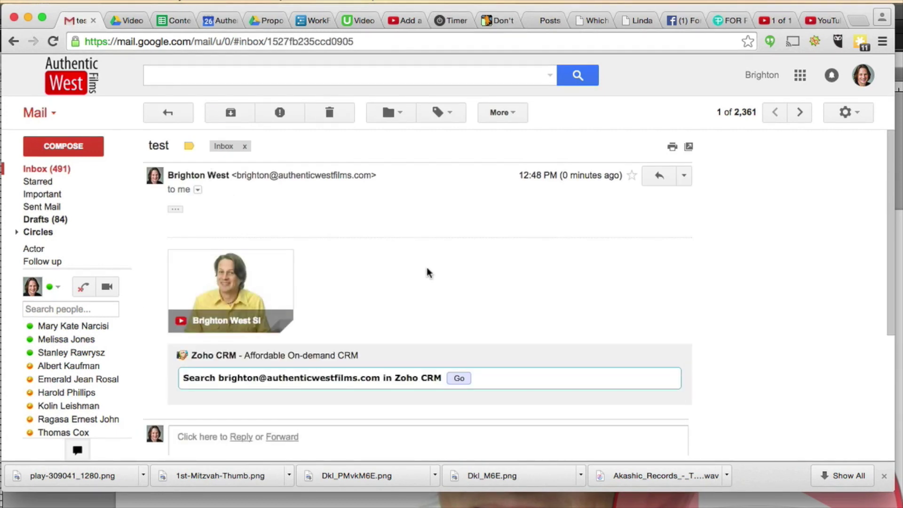
click(175, 209)
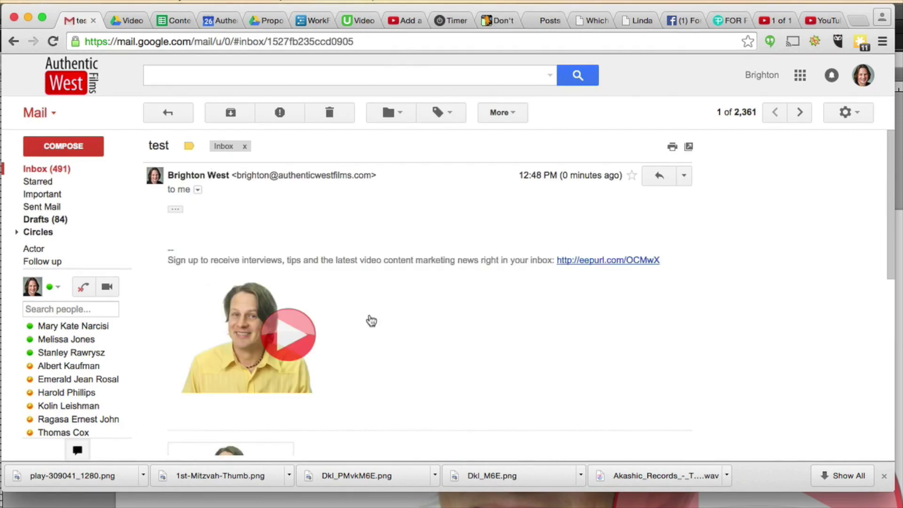
click(281, 339)
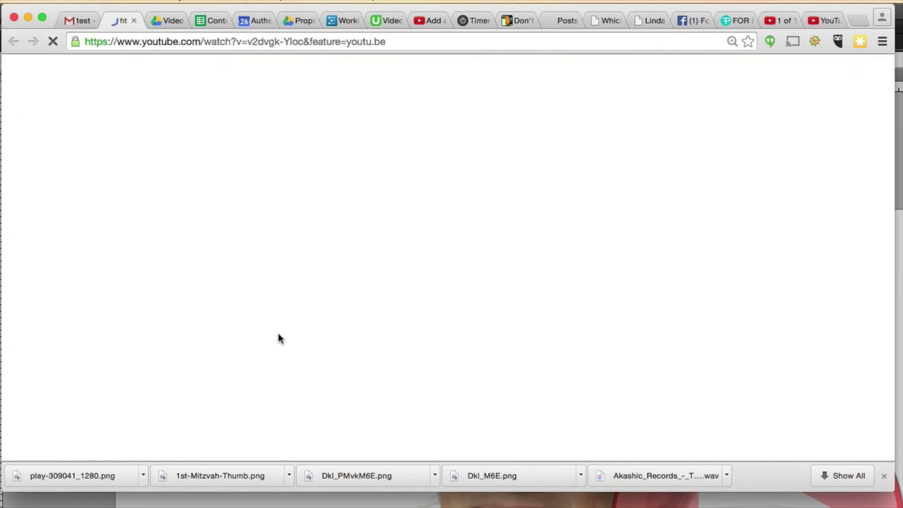